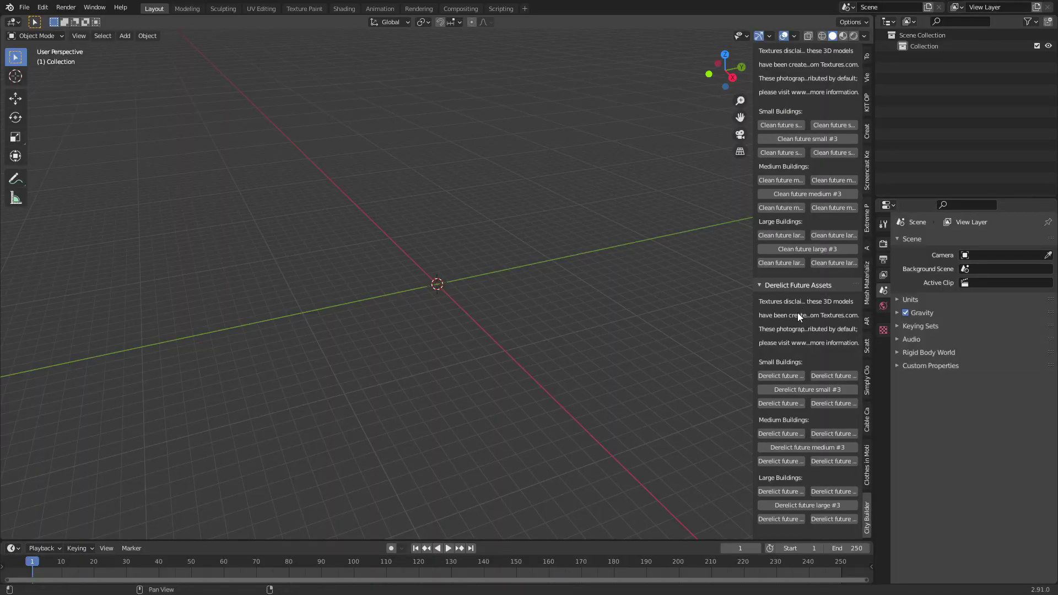
Add two small sci-fi buildings and move them apart along Y and across the ground.
scroll(776, 231, "up", 5)
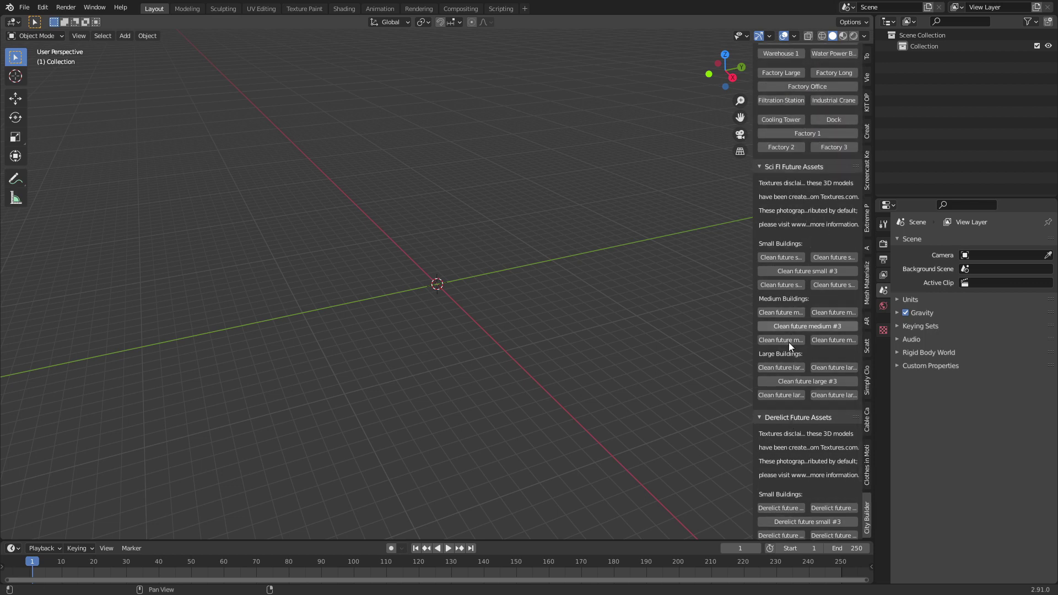
left_click(820, 285)
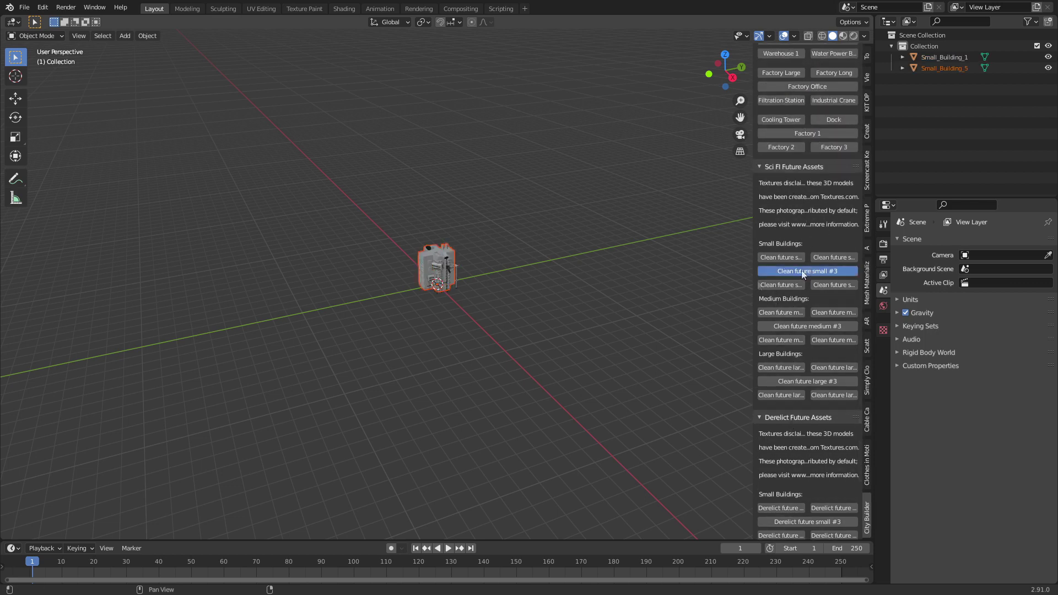
left_click(802, 271)
key("g")
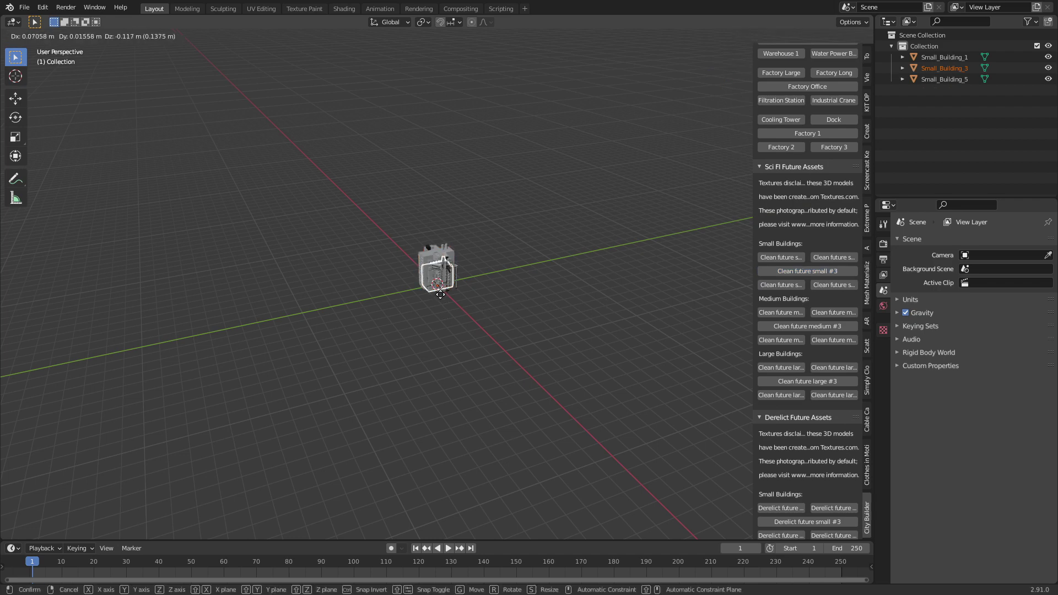
key("y")
left_click(437, 267)
left_click(437, 267)
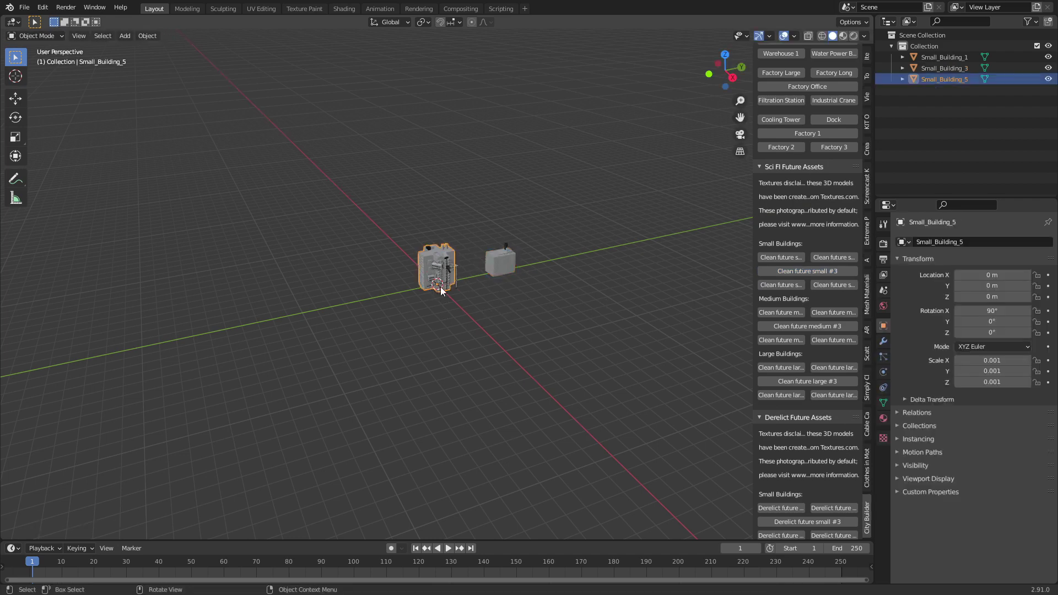
key("g")
key("shift+z")
left_click(401, 300)
Select the three small buildings and move them together off to the side.
scroll(426, 303, "up", 8)
middle_click_drag(395, 327, 368, 211)
middle_click_drag(395, 285, 412, 267)
scroll(409, 253, "up", 3)
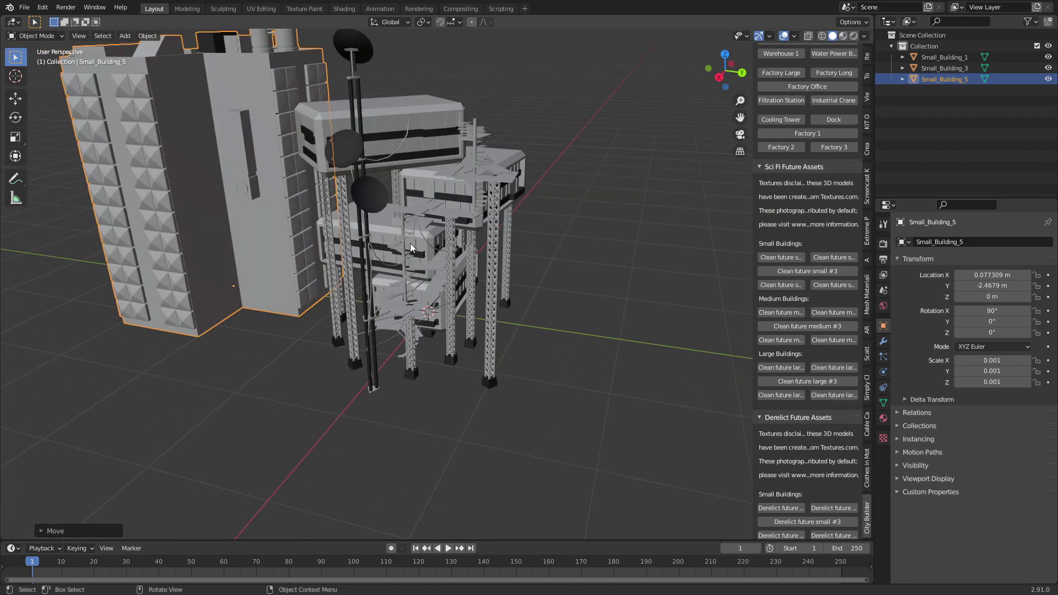
scroll(410, 243, "down", 5)
left_click(452, 248)
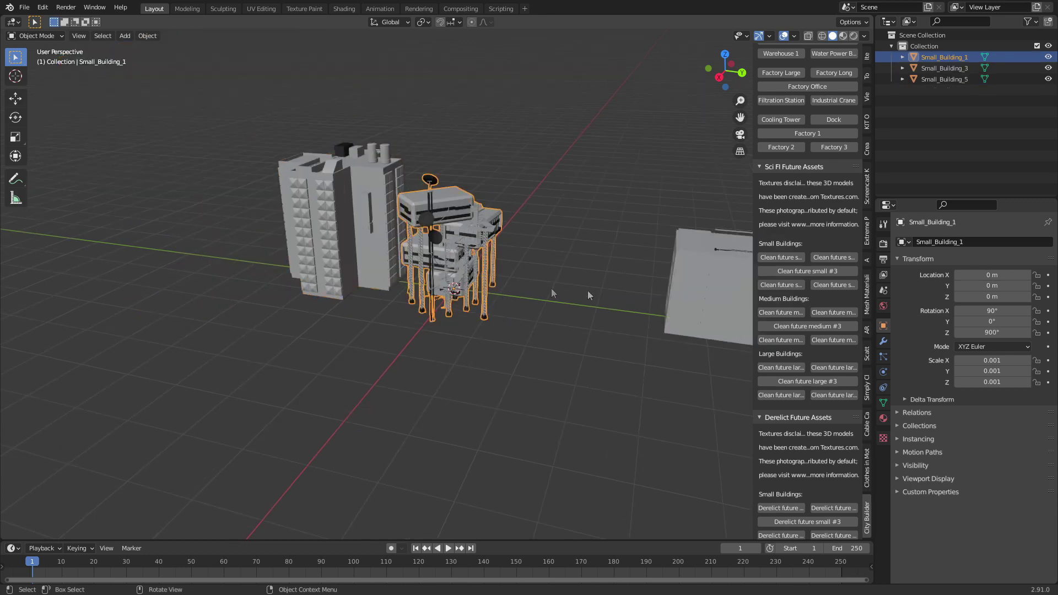
left_click(711, 286, "shift")
key("g")
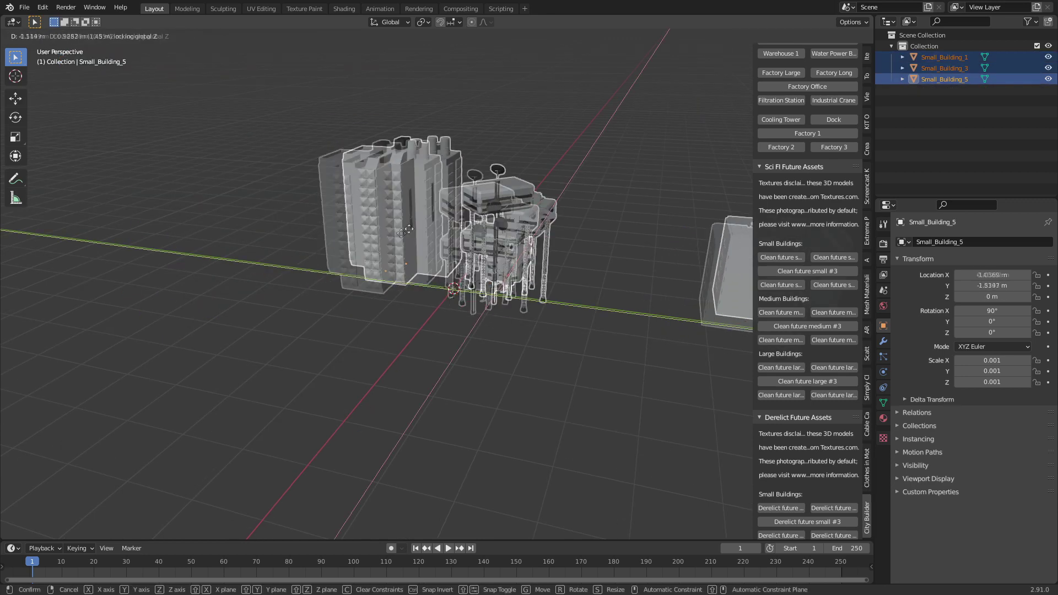
left_click(577, 240)
Add a tall medium tower and a scaffold tower, moving the scaffold to X 5.2314 m.
left_click(832, 341)
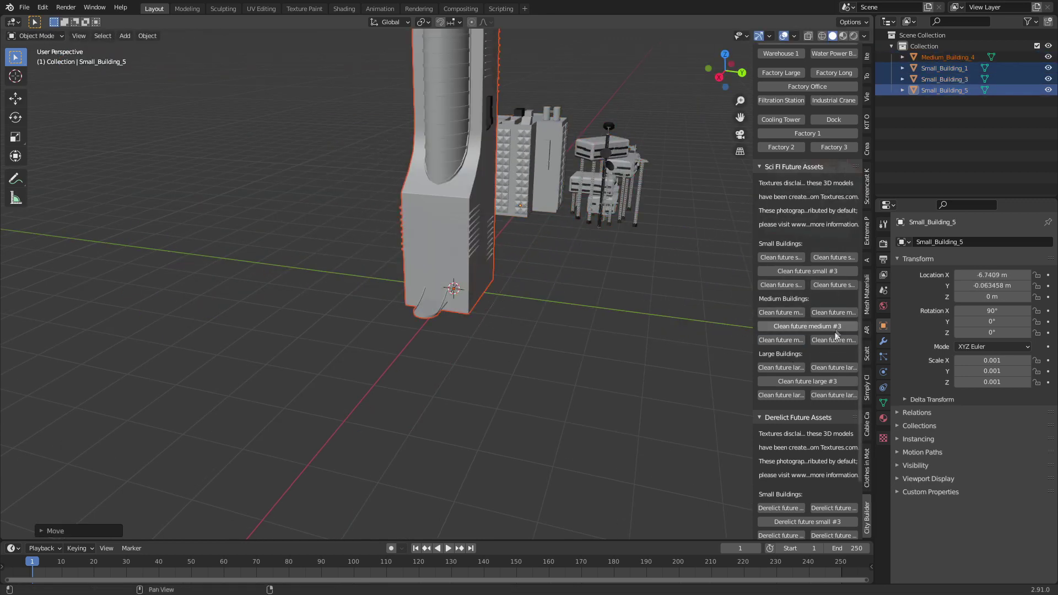
left_click(837, 335)
scroll(600, 305, "up", 3)
key("g")
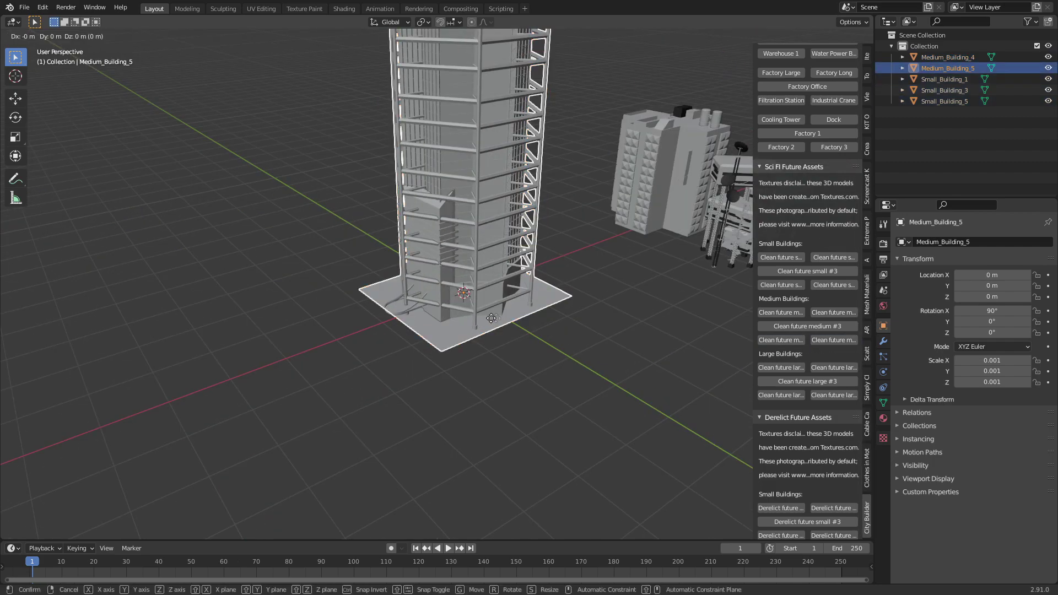
key("x")
left_click(392, 319)
right_click(393, 320)
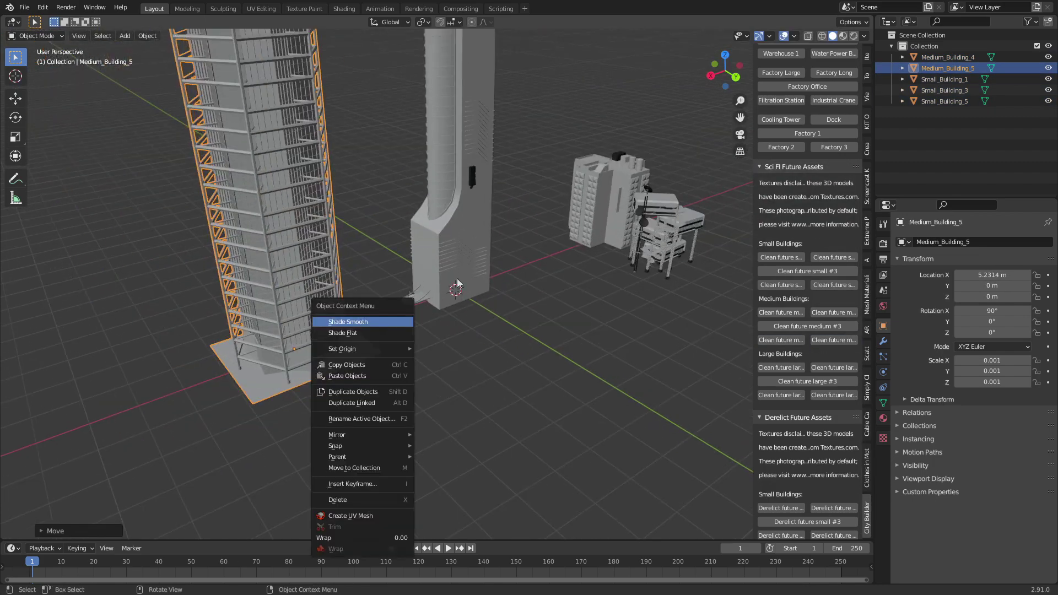
left_click(562, 333)
middle_click_drag(562, 333, 522, 342)
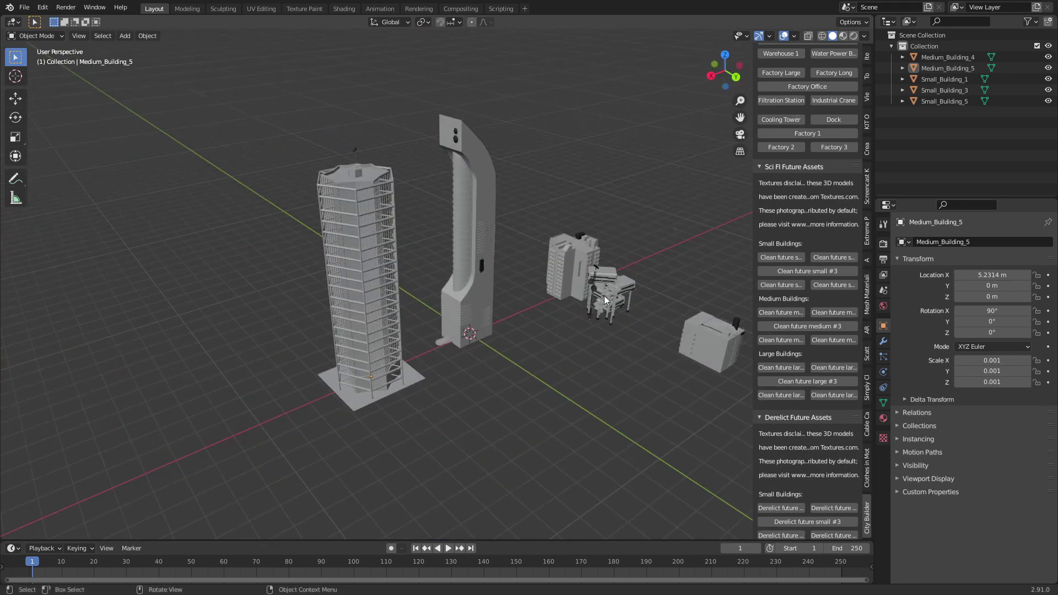
key("shift+a")
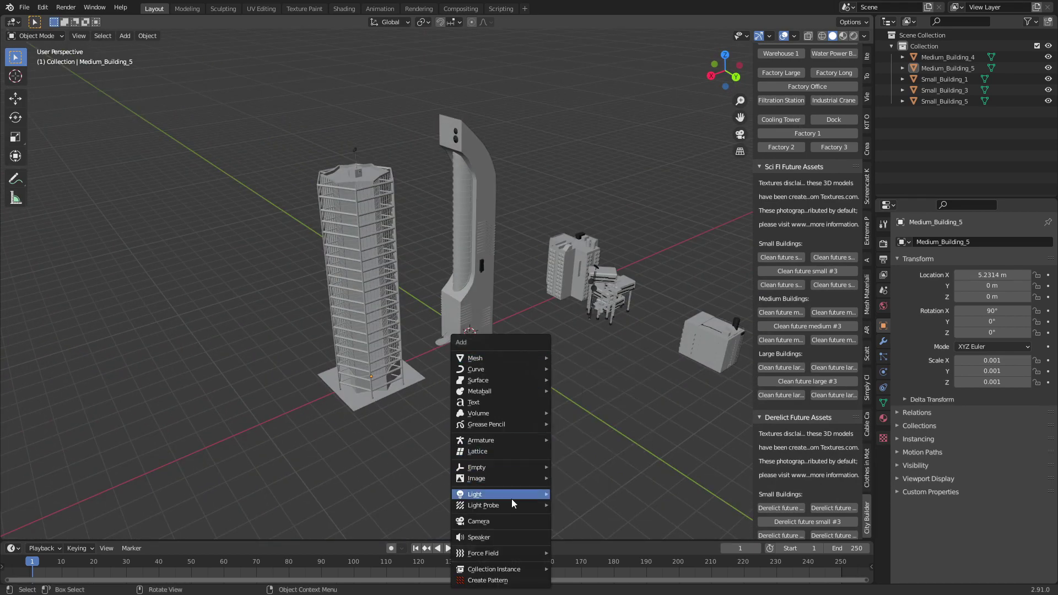
Add a Sun light, rotate it to an angle over the buildings, and show its settings.
mouse_move(512, 496)
left_click(581, 507)
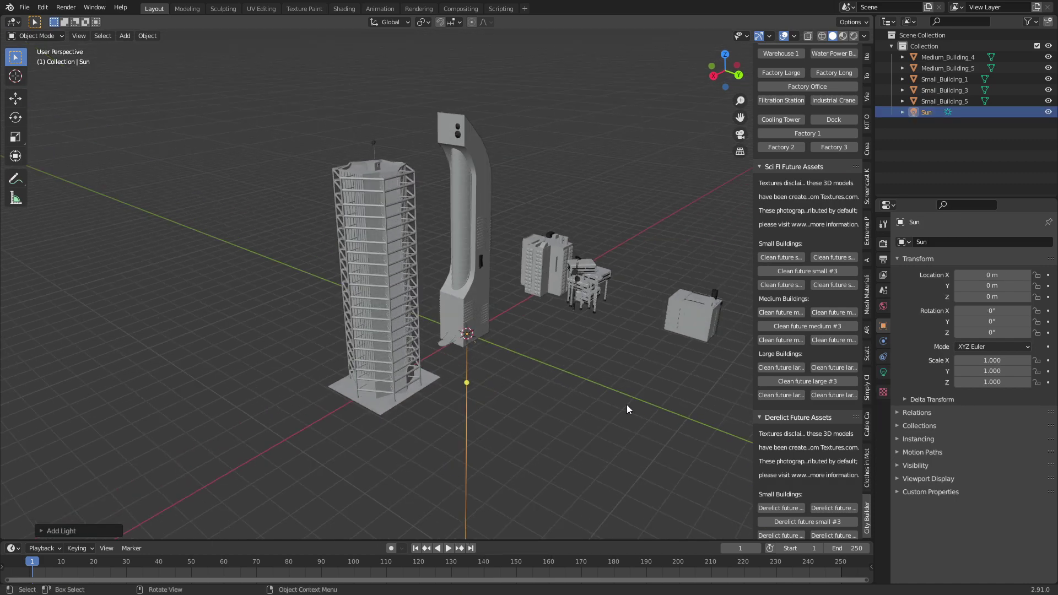
key("r")
left_click(786, 401)
left_click(883, 372)
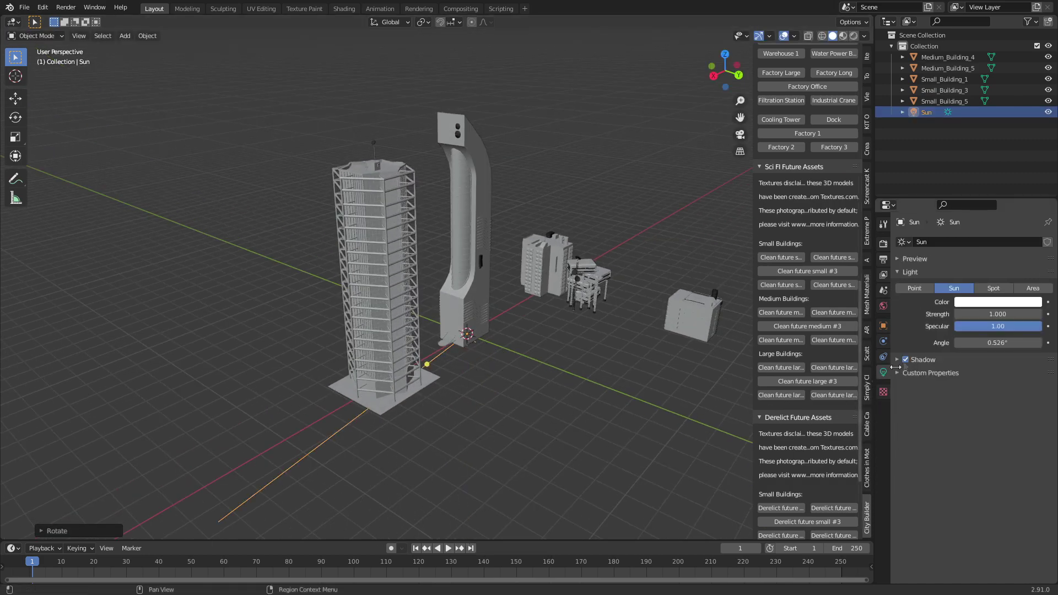
Switch the viewport to Rendered shading and orbit closer around the textured towers.
left_click(854, 36)
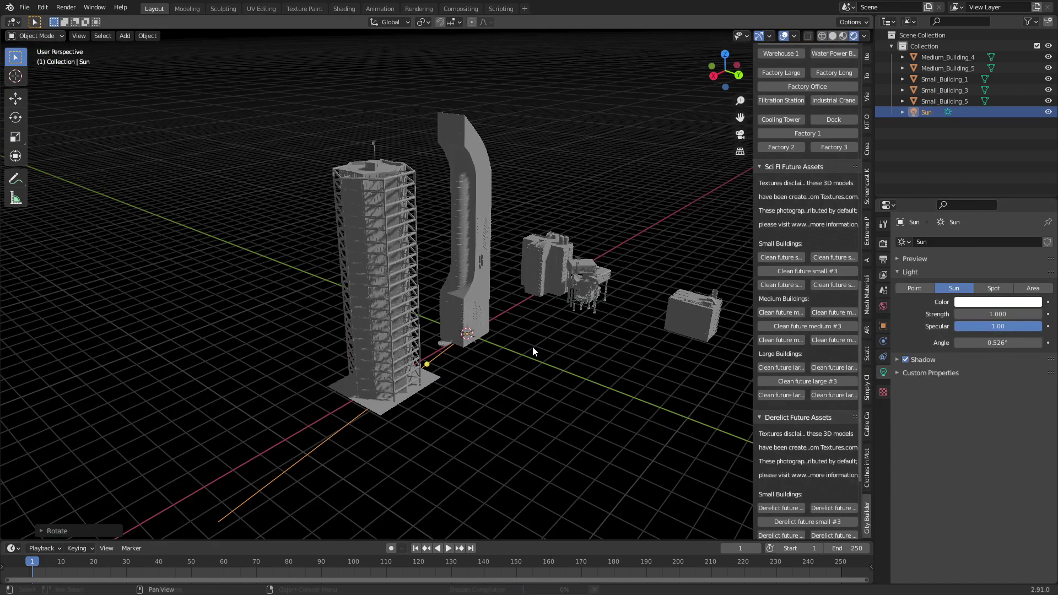
scroll(511, 372, "up", 5)
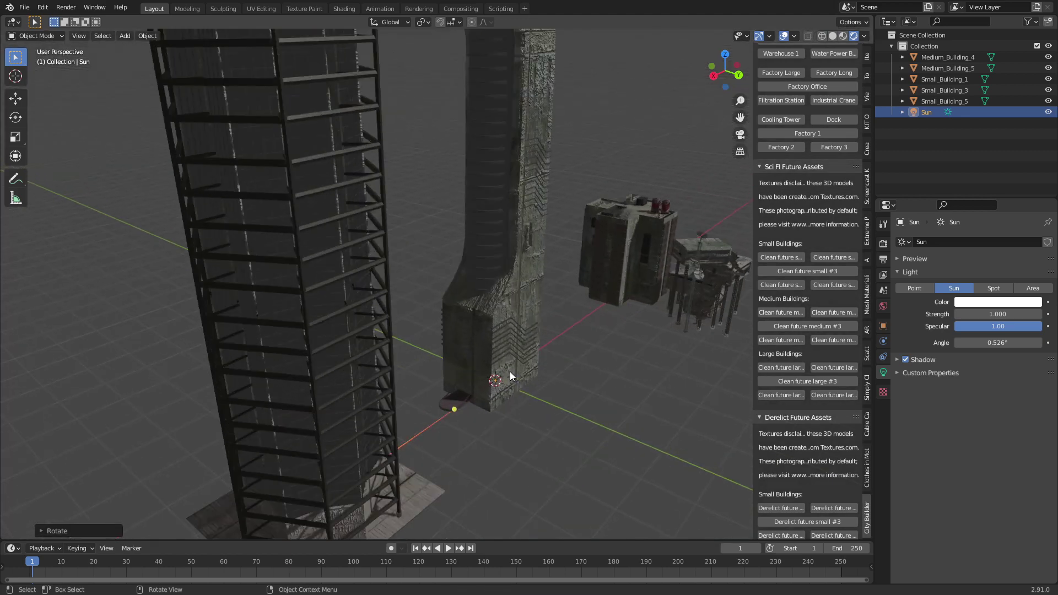
middle_click_drag(511, 372, 513, 473)
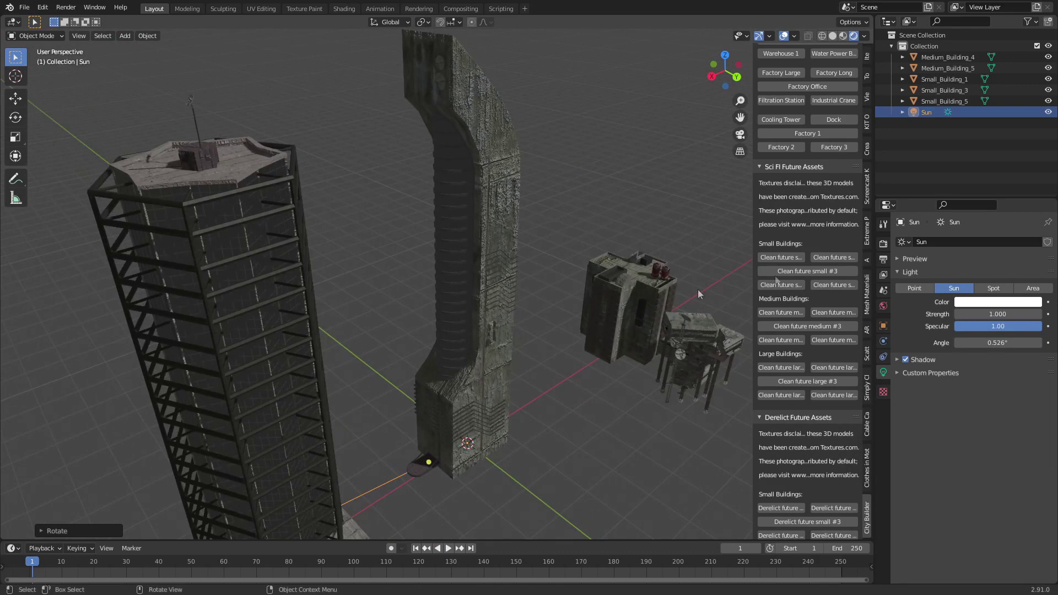
left_click(884, 243)
Set the render engine to Cycles and add a plane scaled up by 10.
left_click(1011, 241)
left_click(1003, 275)
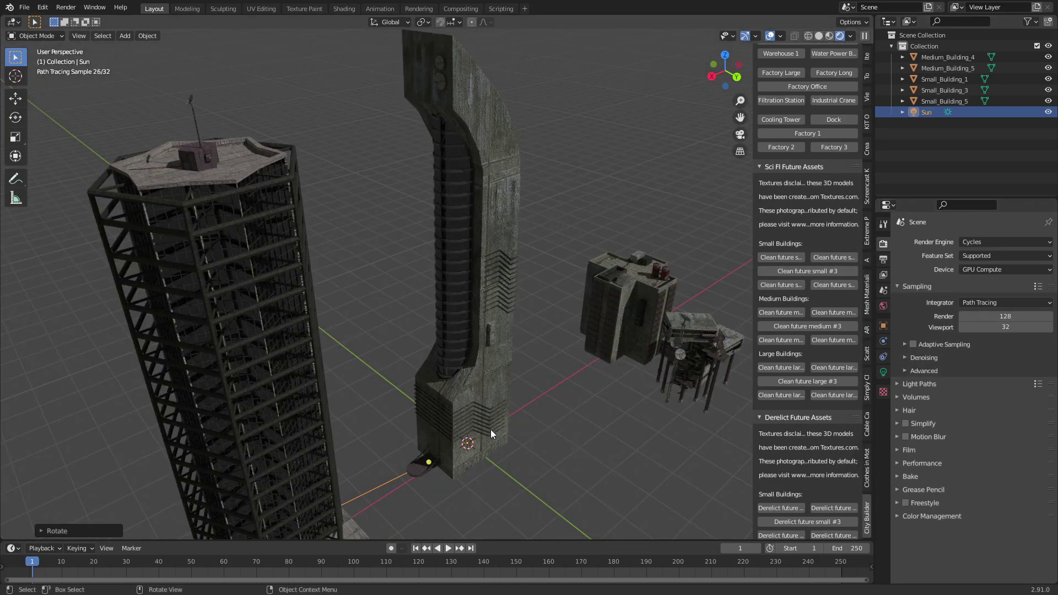
key("shift+a")
mouse_move(477, 291)
left_click(537, 296)
type("s10")
key("Return")
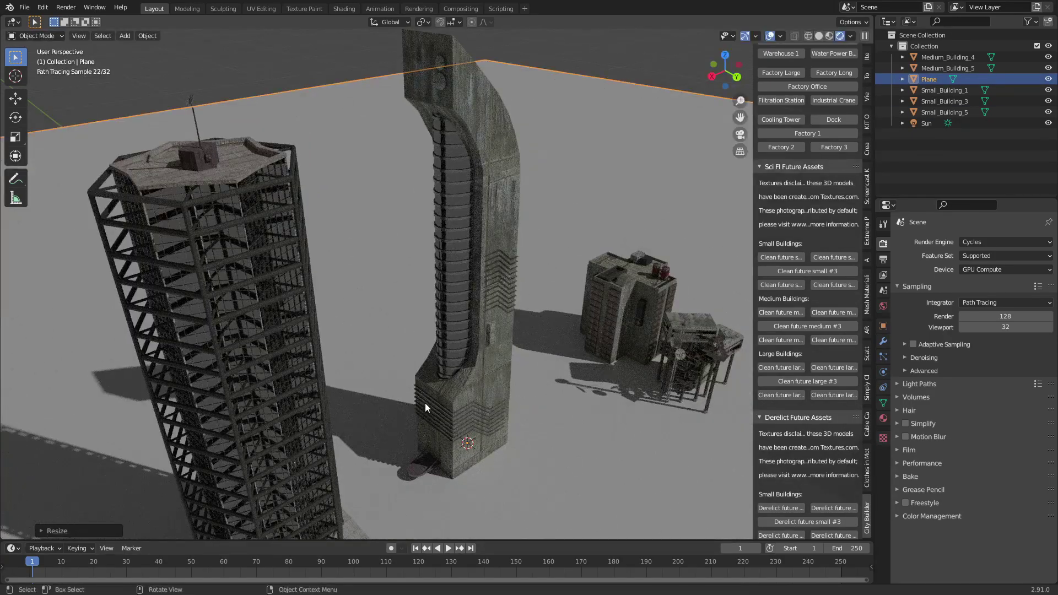
Orbit to a lower view and select Small_Building_3 and Small_Building_1.
scroll(445, 395, "down", 6)
middle_click_drag(444, 396, 432, 390)
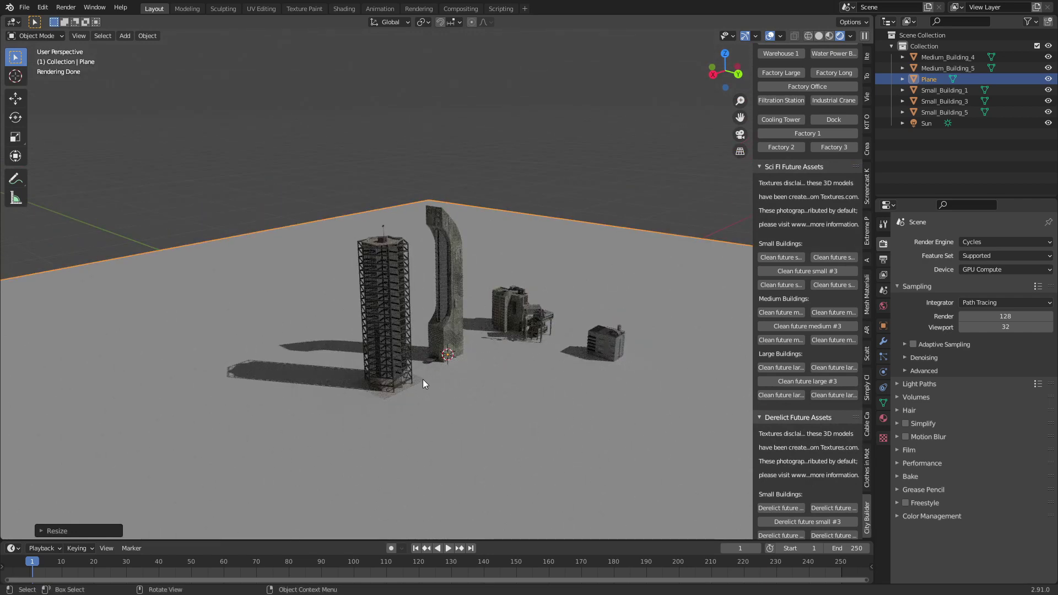
left_click(604, 349)
left_click(532, 322, "shift")
Delete the five selected sci-fi buildings and place the industrial Dock.
left_click(373, 357, "shift")
key("Delete")
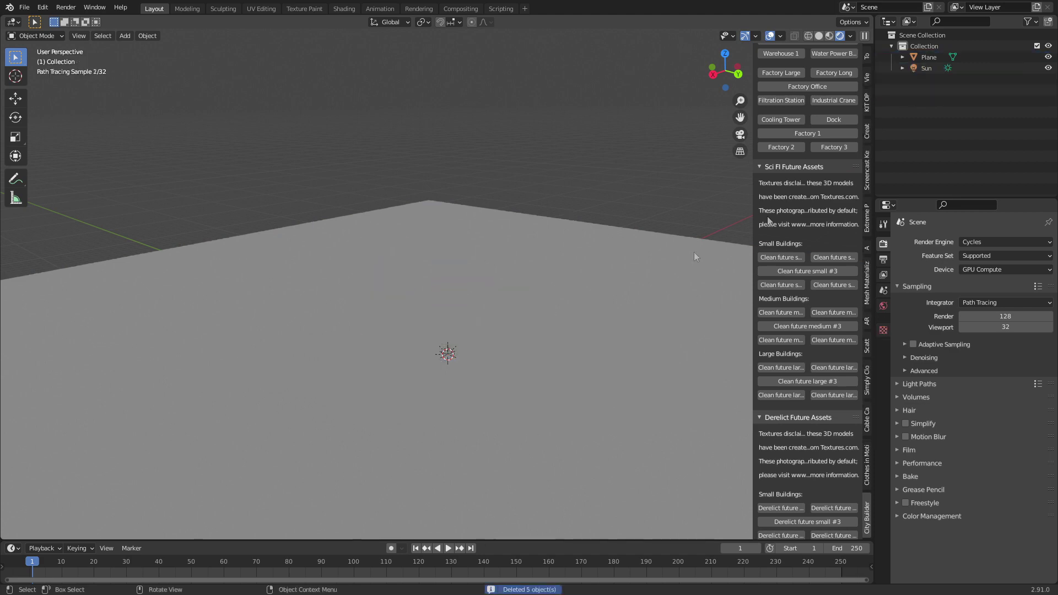
scroll(799, 113, "up", 5)
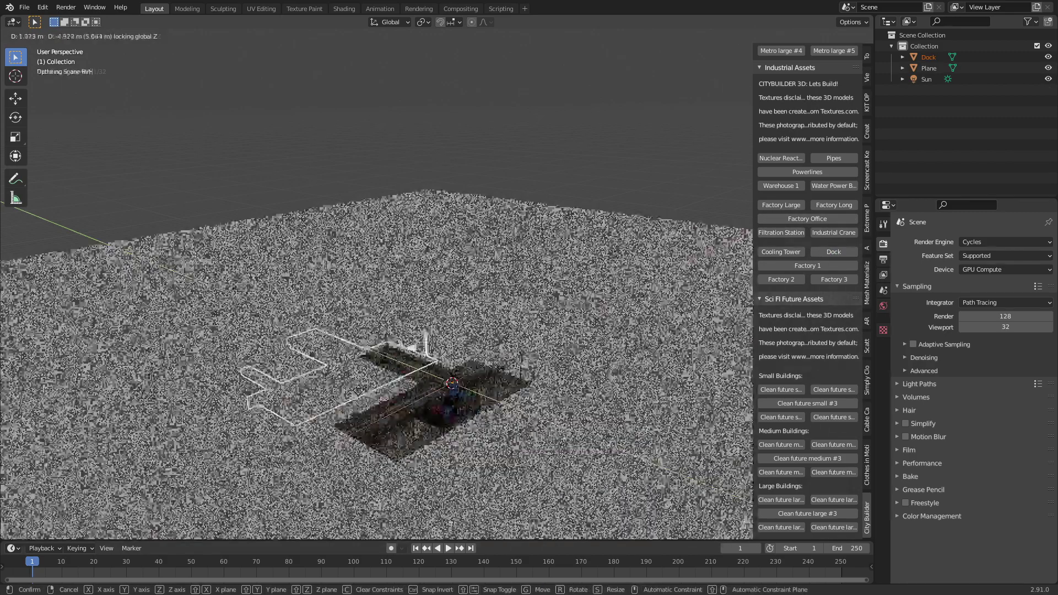
left_click(423, 357)
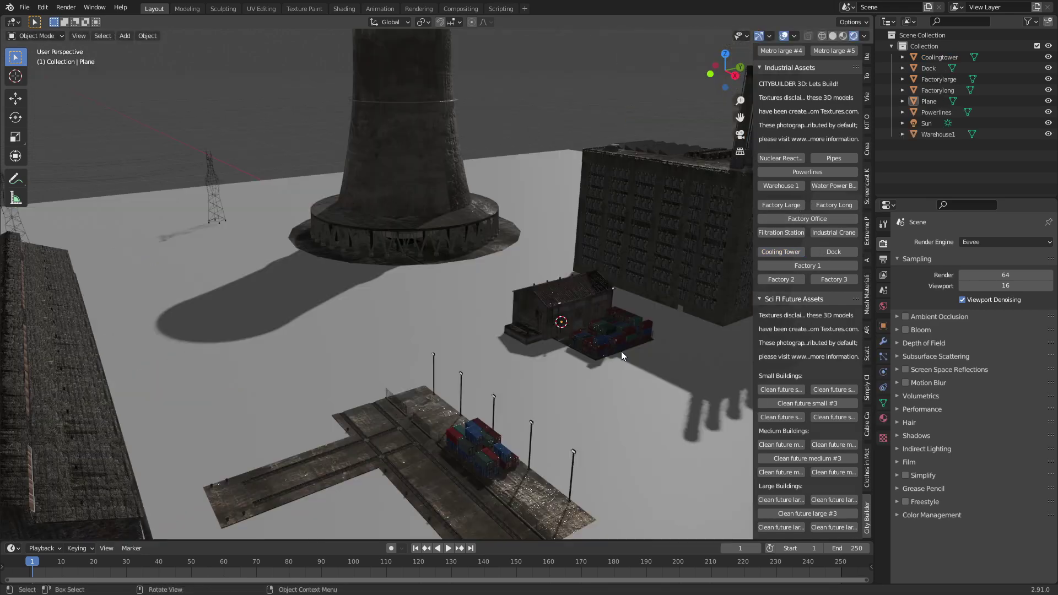
Switch rendering back to Cycles and orbit to view the factory and cooling tower.
middle_click_drag(611, 351, 590, 352)
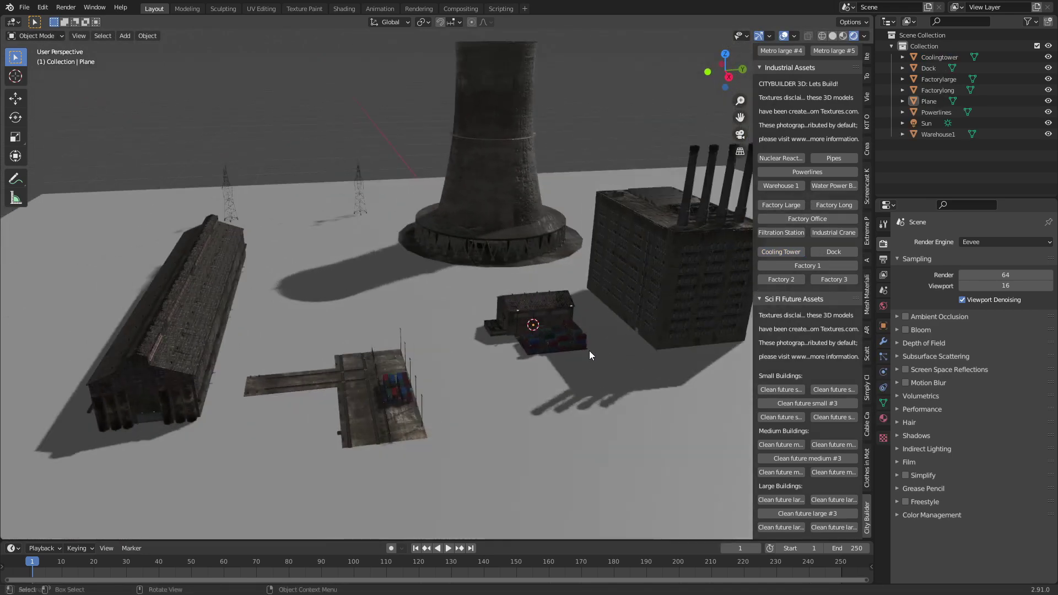
scroll(801, 319, "up", 7)
middle_click_drag(670, 351, 436, 346)
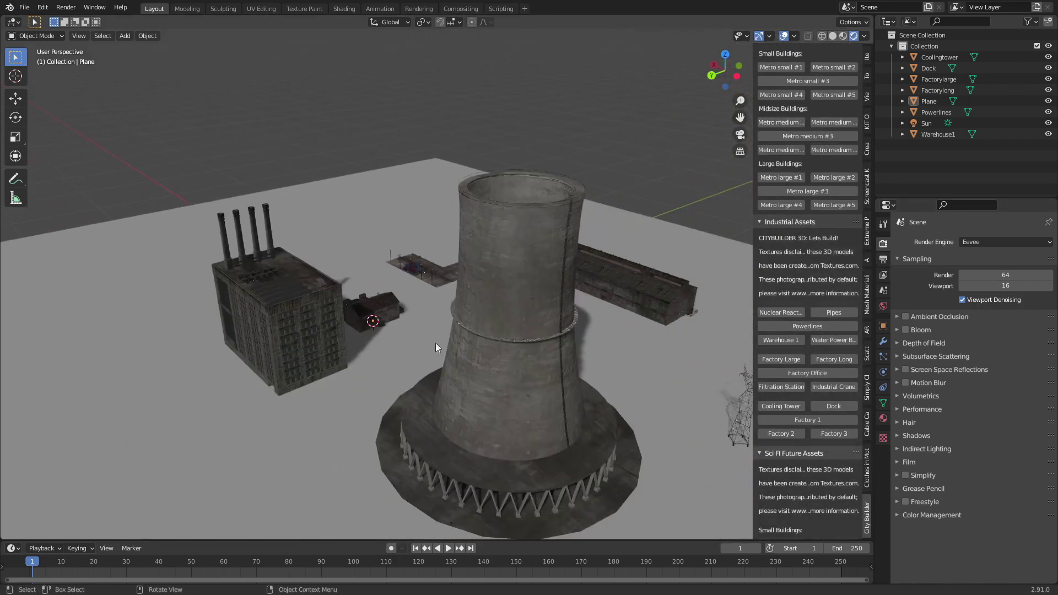
left_click(1010, 279)
middle_click_drag(375, 351, 513, 346)
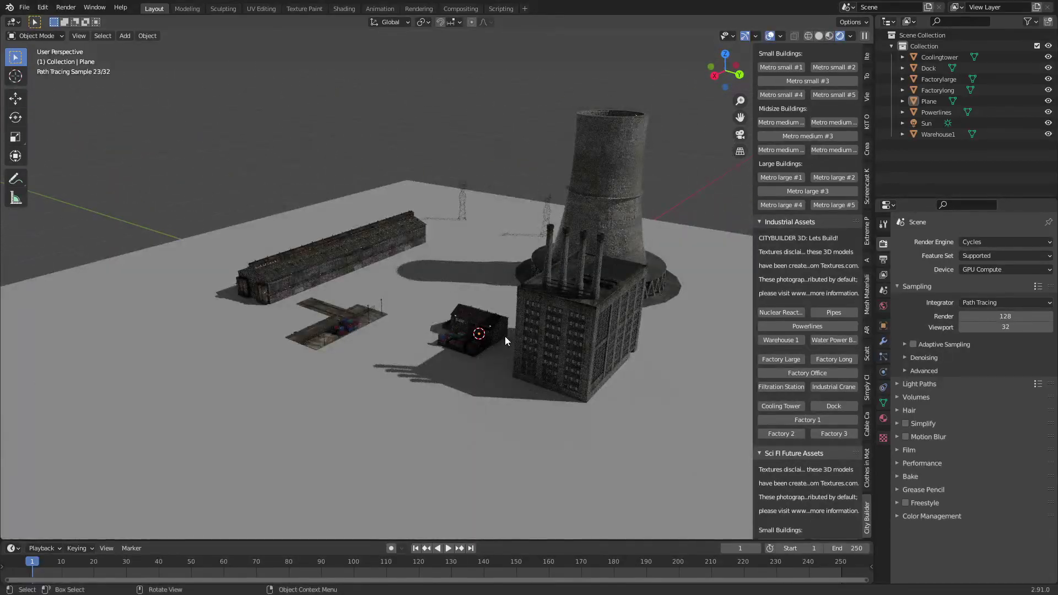
Collapse the Industrial and Sci Fi Future Assets sections, scroll the panel, and undo the last change.
left_click(759, 222)
left_click(759, 234)
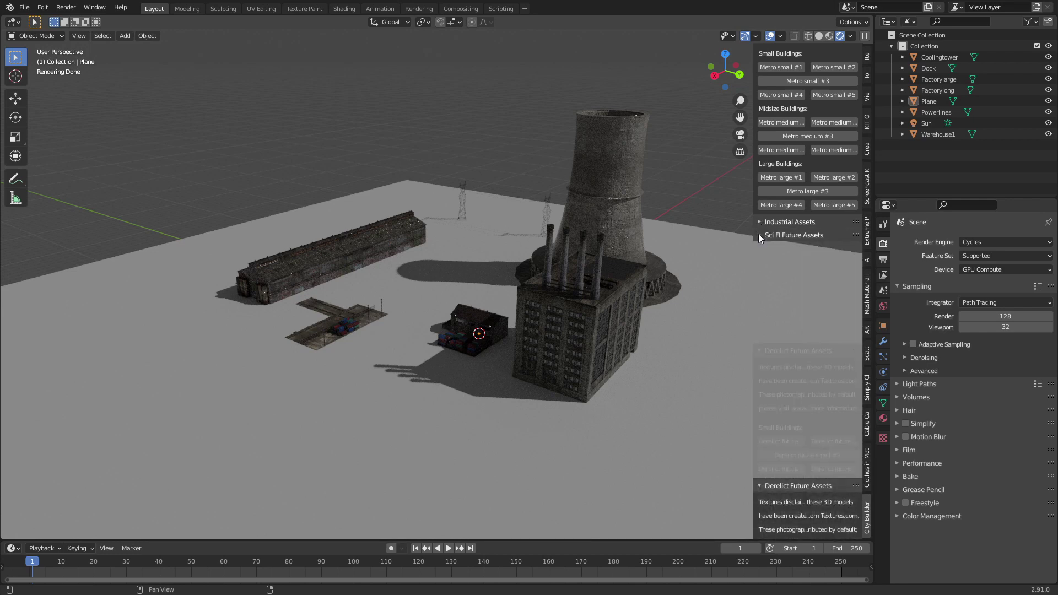
scroll(799, 342, "up", 5)
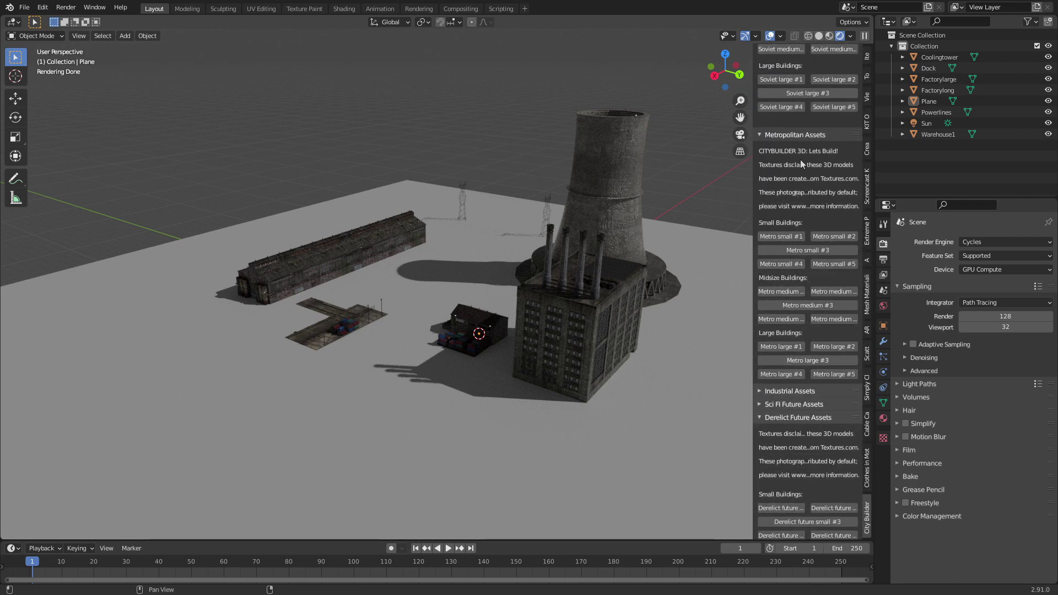
scroll(799, 304, "up", 2)
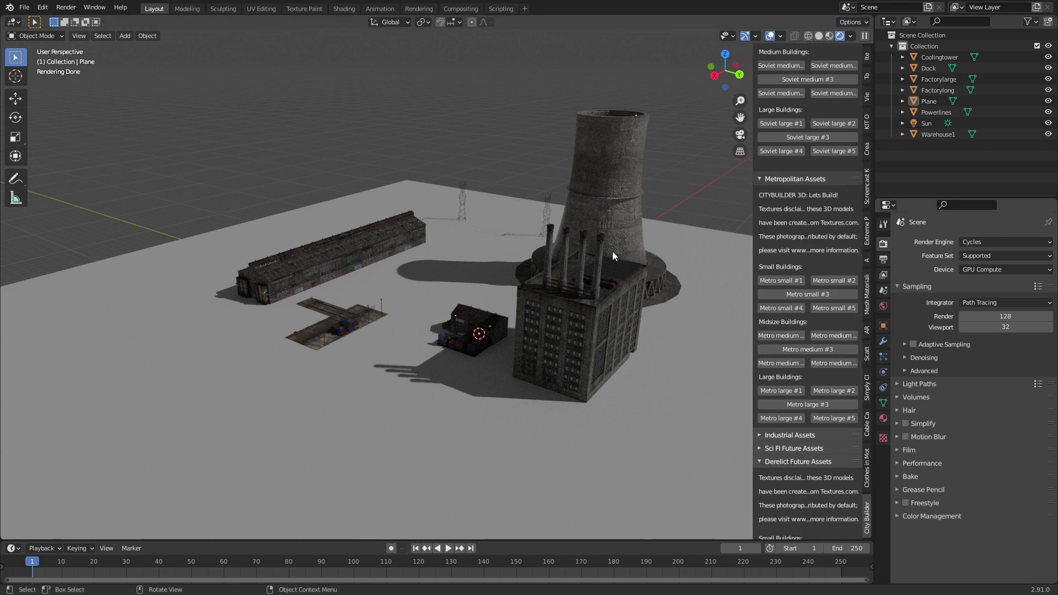
key("ctrl+z")
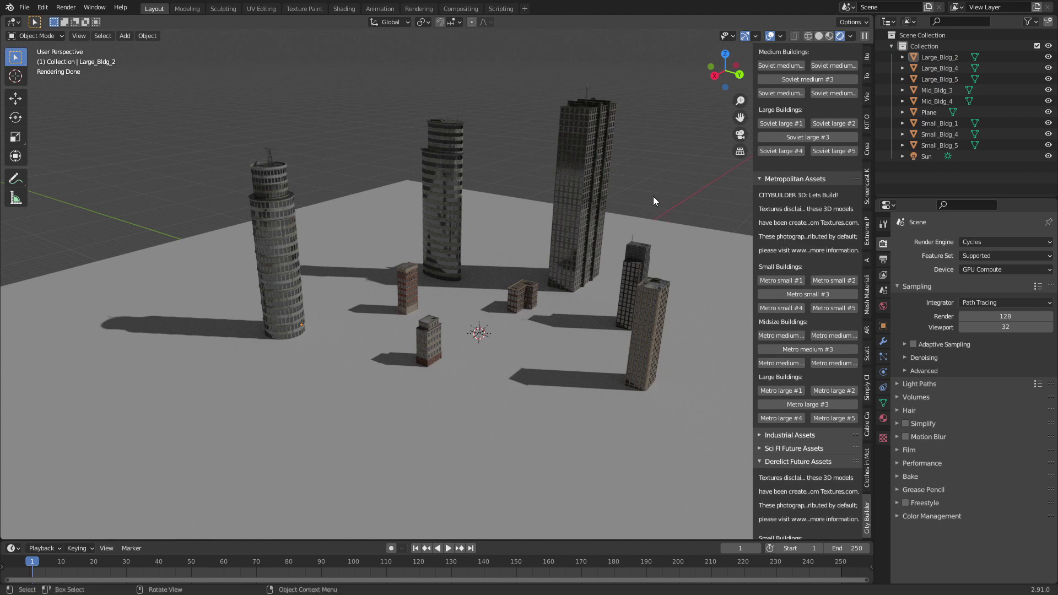
Undo the last change with Ctrl+Z.
key("ctrl+z")
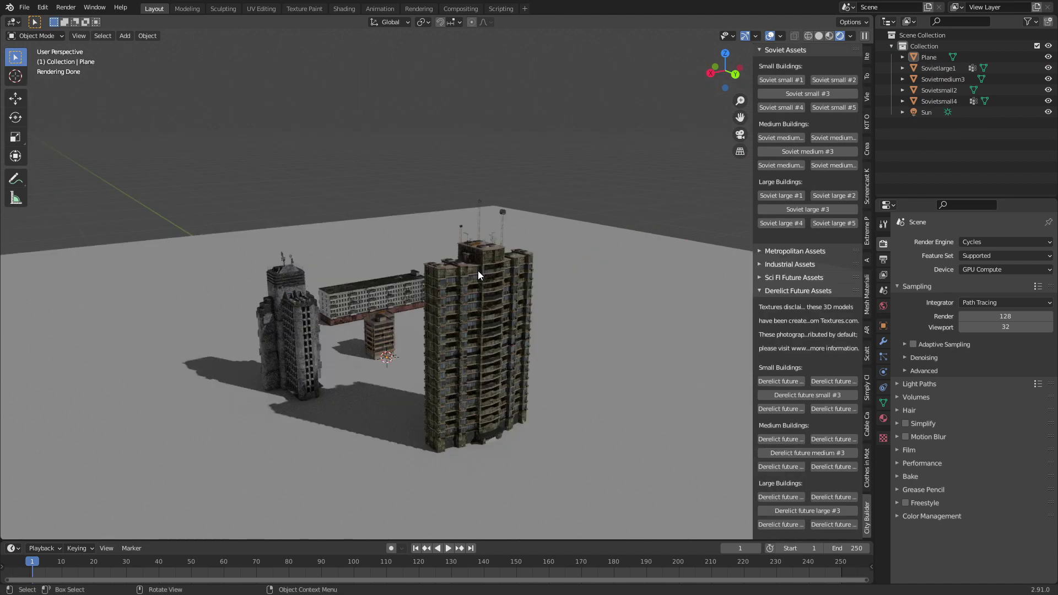